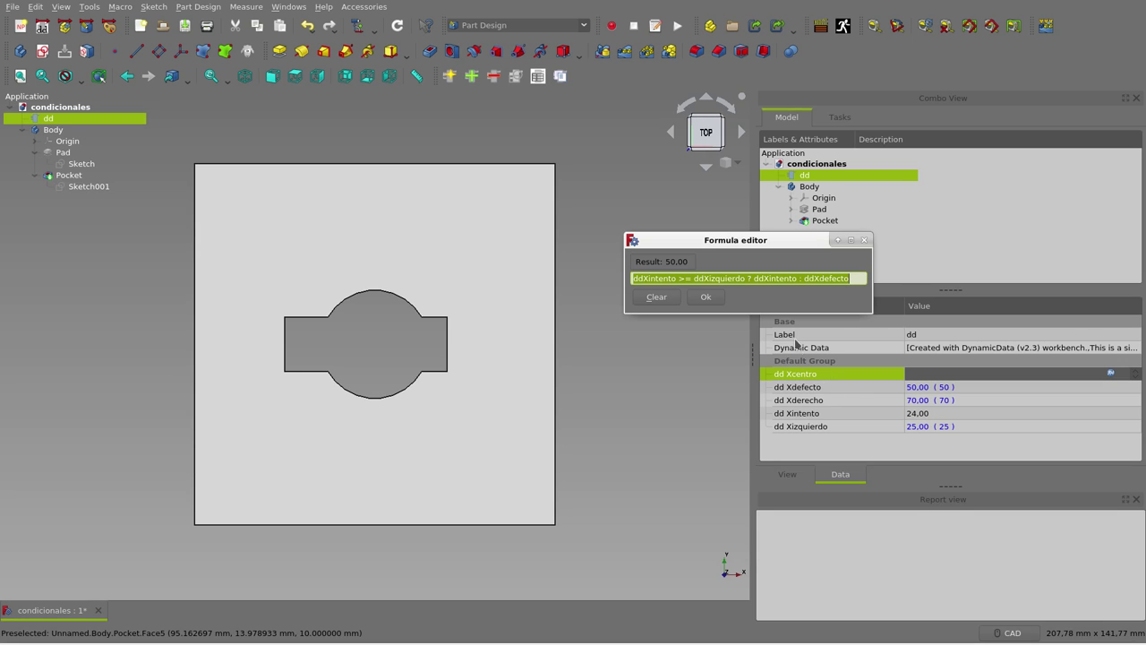
Step: Highlight the condition terms ddXintento and ddXizquierdo, then the whole comparison ddXintento >= ddXizquierdo
{"action": "left_click", "coordinate": [651, 276]}
{"action": "double_click", "coordinate": [651, 276]}
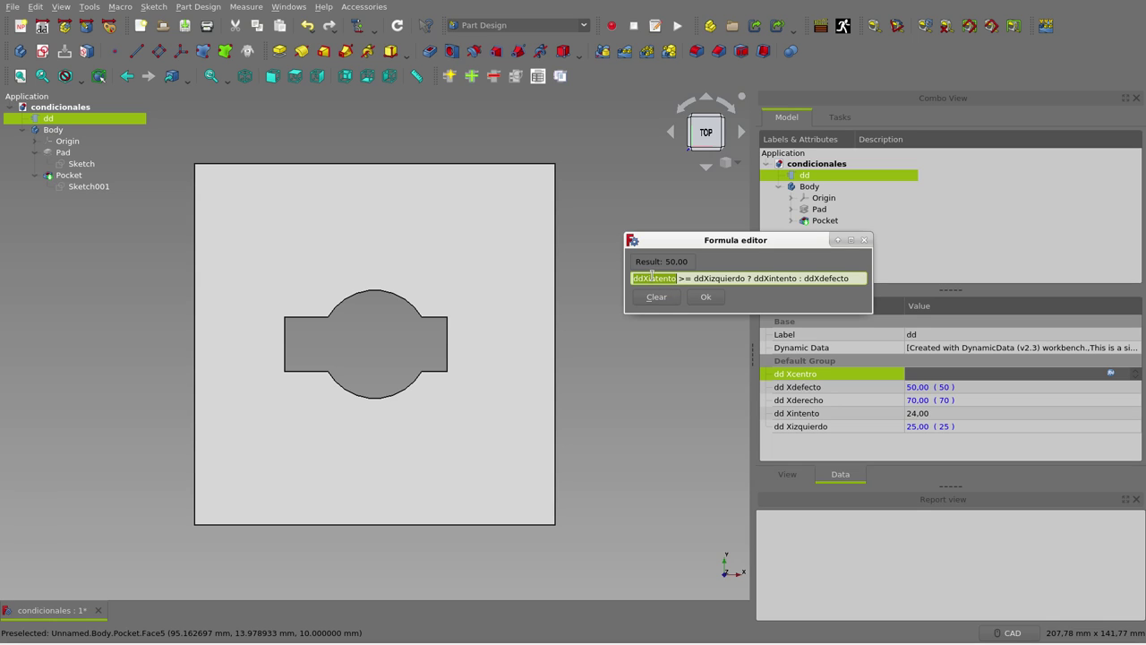
{"action": "double_click", "coordinate": [714, 277]}
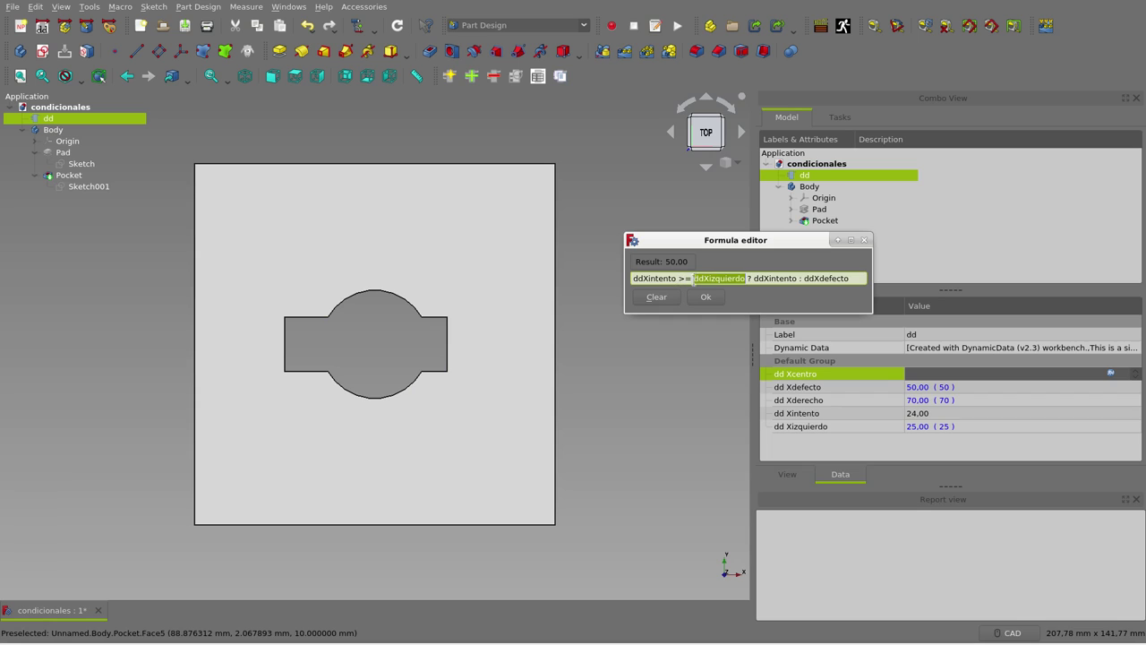
{"action": "double_click", "coordinate": [645, 278]}
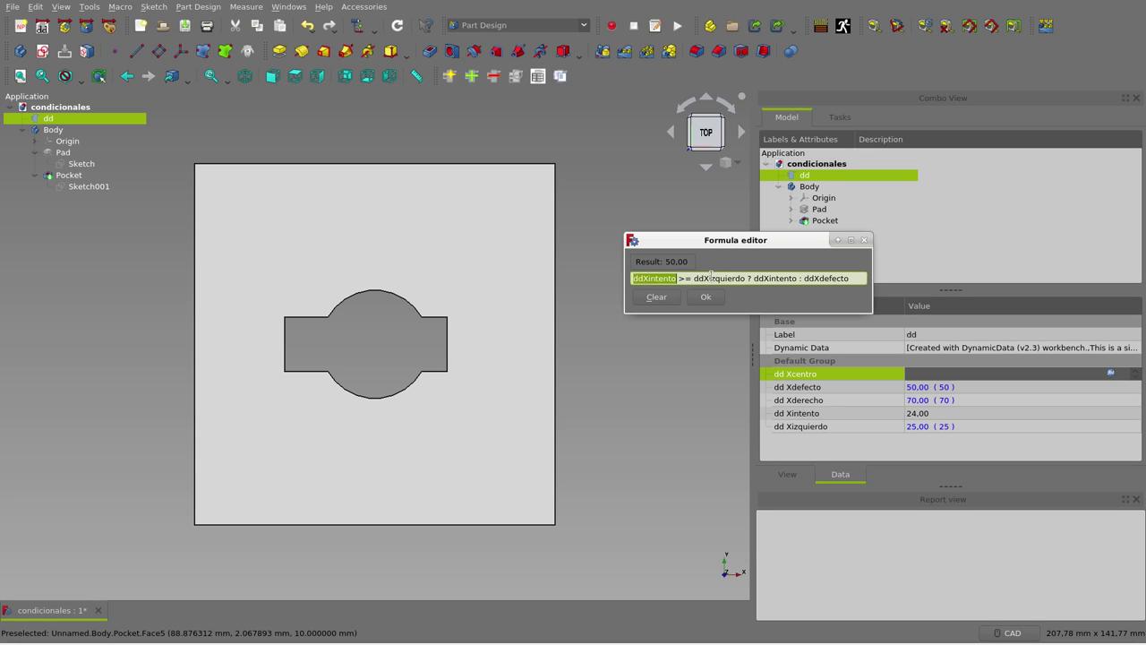
{"action": "double_click", "coordinate": [712, 278]}
{"action": "left_click", "coordinate": [653, 279]}
{"action": "left_click_drag", "start_coordinate": [746, 277], "coordinate": [667, 279]}
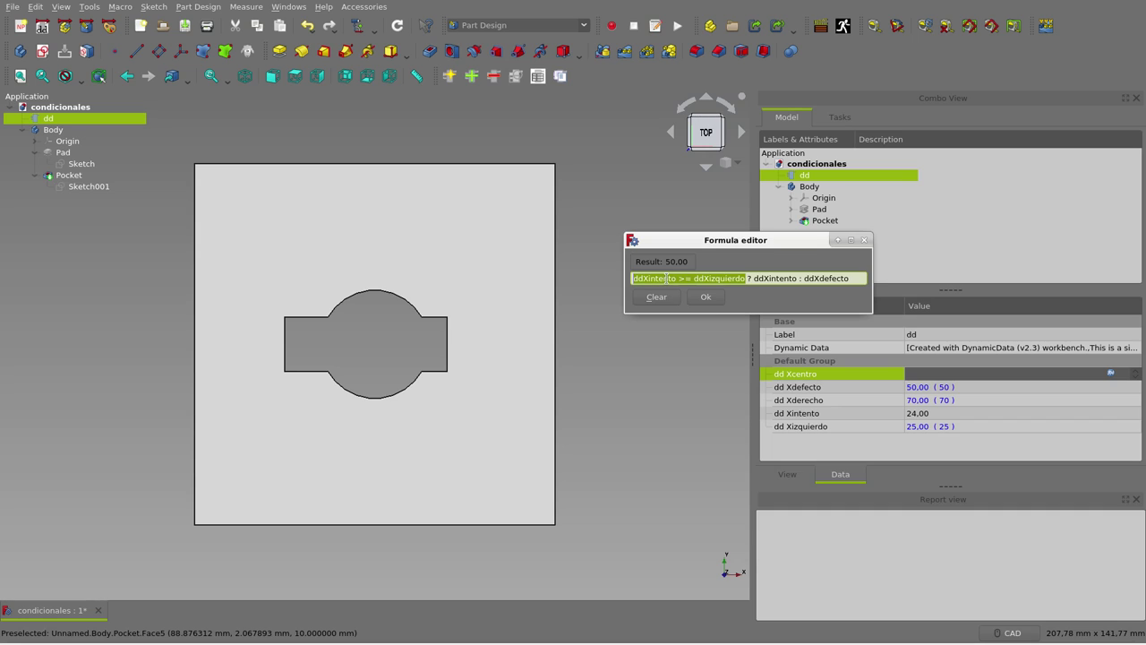
{"action": "left_click", "coordinate": [667, 278]}
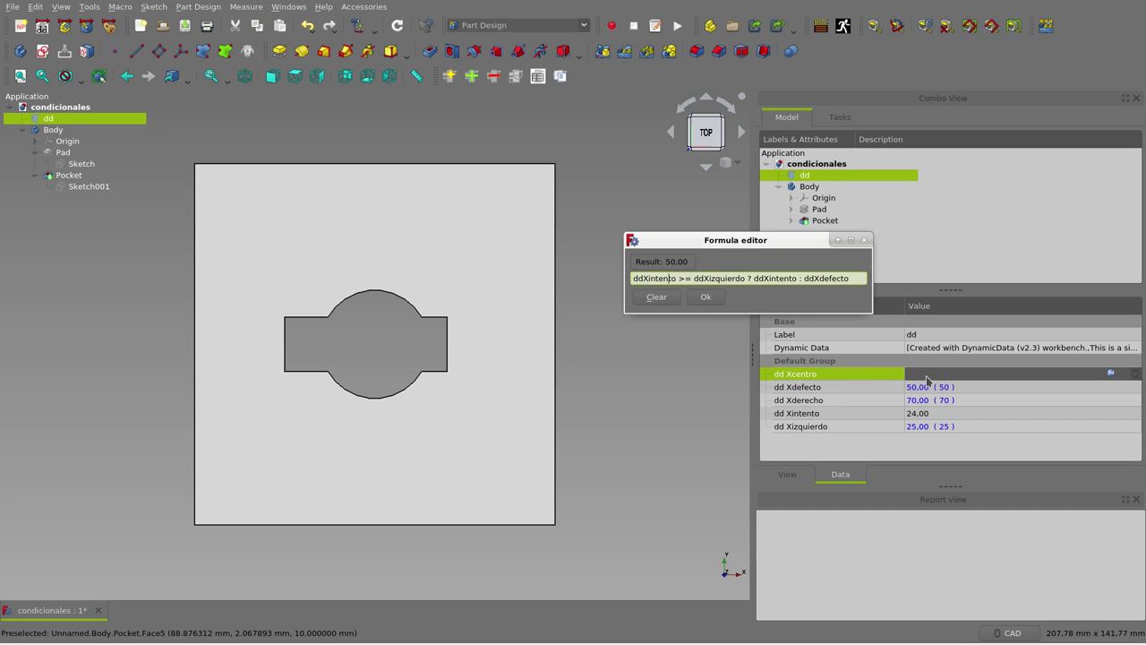
Step: Highlight the ddXintento and ddXdefecto result values, then close the formula editor unchanged
{"action": "double_click", "coordinate": [775, 278]}
{"action": "double_click", "coordinate": [839, 279]}
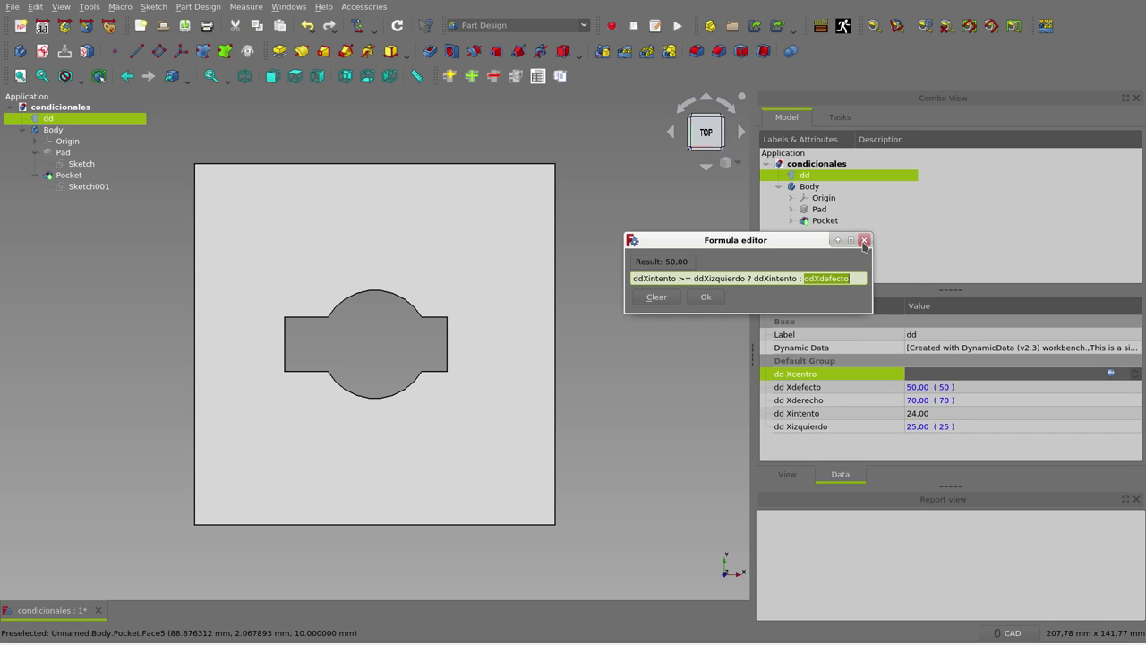
{"action": "left_click", "coordinate": [865, 242]}
Step: Set dd Xintento to 26, then show Xcentro's formula with the editor moved aside
{"action": "left_click", "coordinate": [931, 413]}
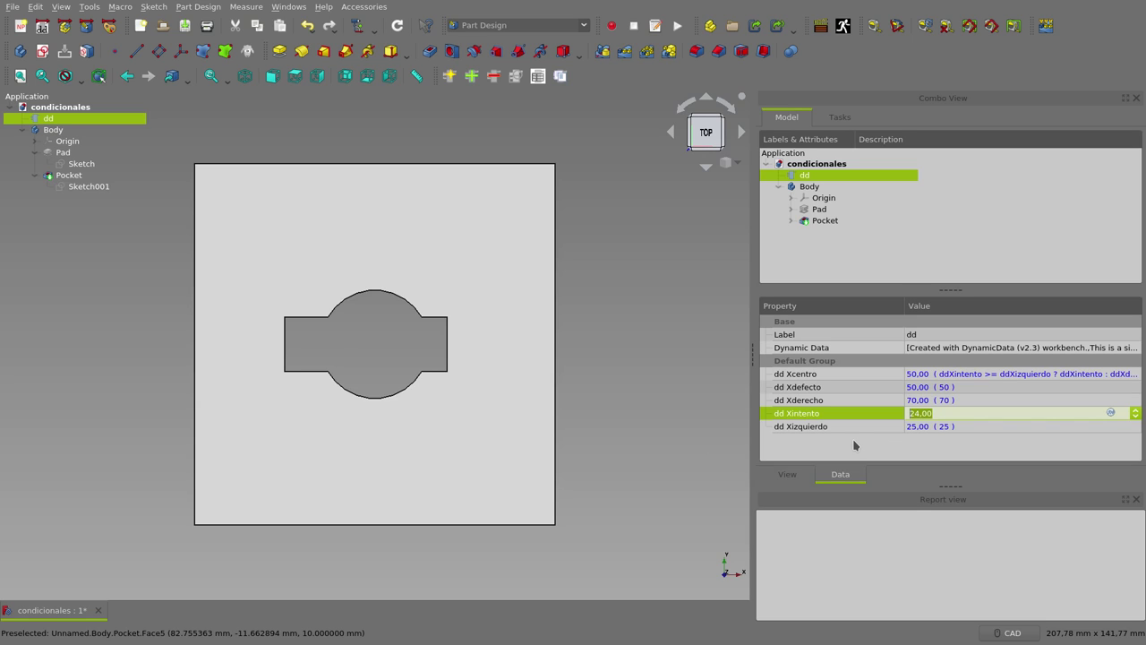
{"action": "type", "text": "26"}
{"action": "left_click", "coordinate": [971, 372]}
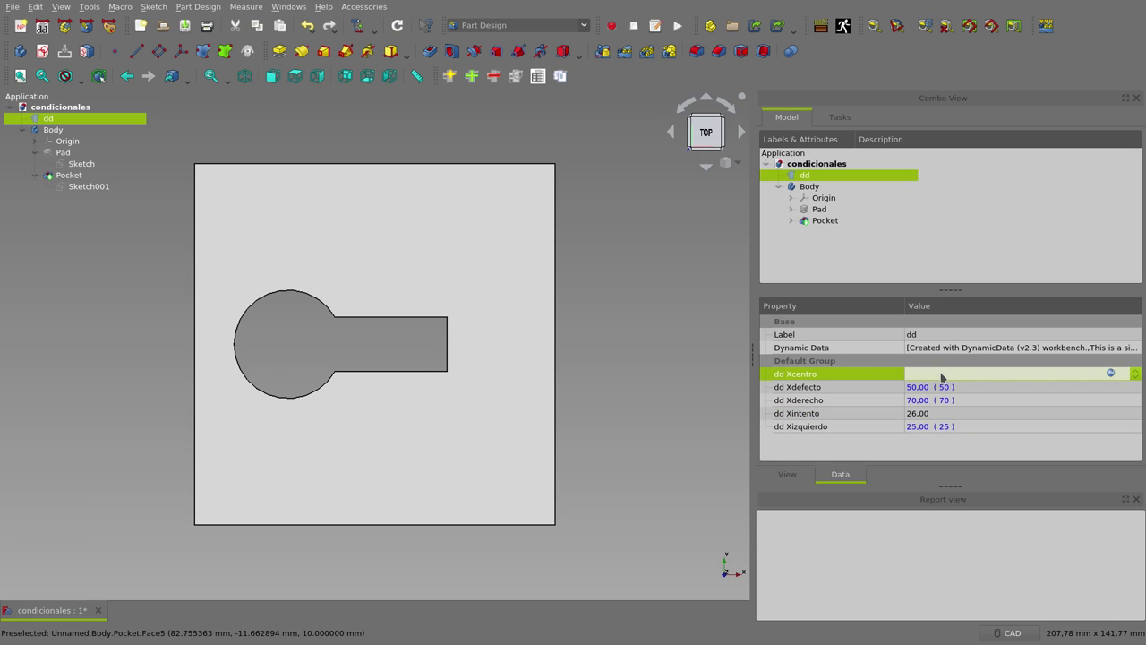
{"action": "left_click", "coordinate": [1110, 373]}
{"action": "left_click_drag", "start_coordinate": [985, 336], "coordinate": [674, 166]}
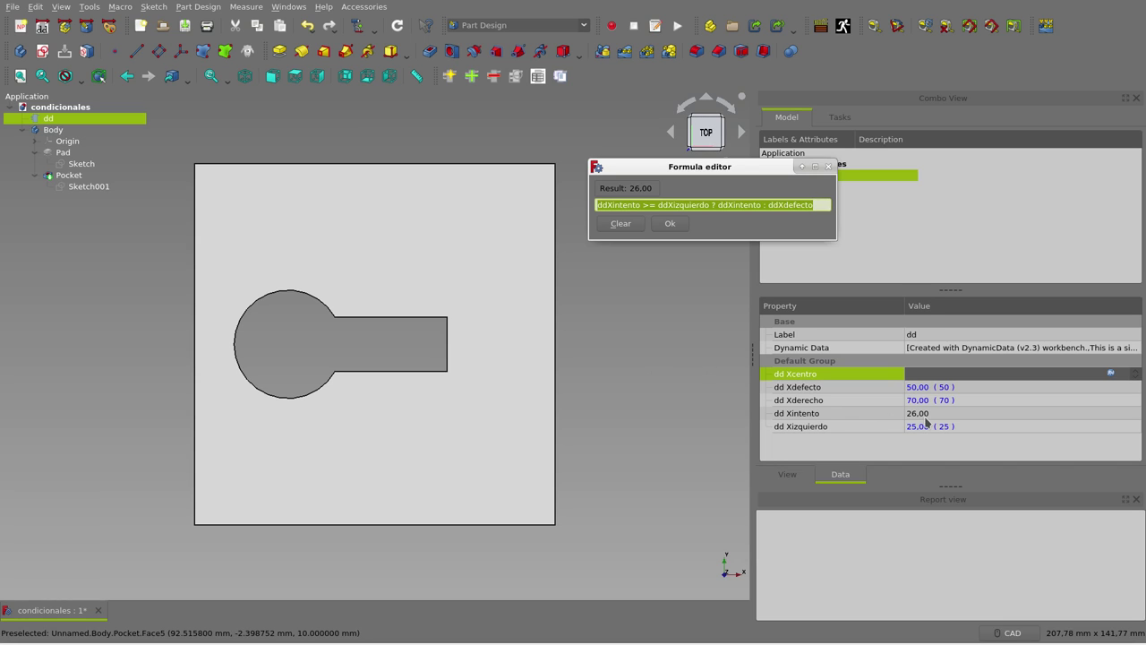
Step: Close the formula editor, set dd Xintento to 24, then start entering 70
{"action": "left_click", "coordinate": [678, 226]}
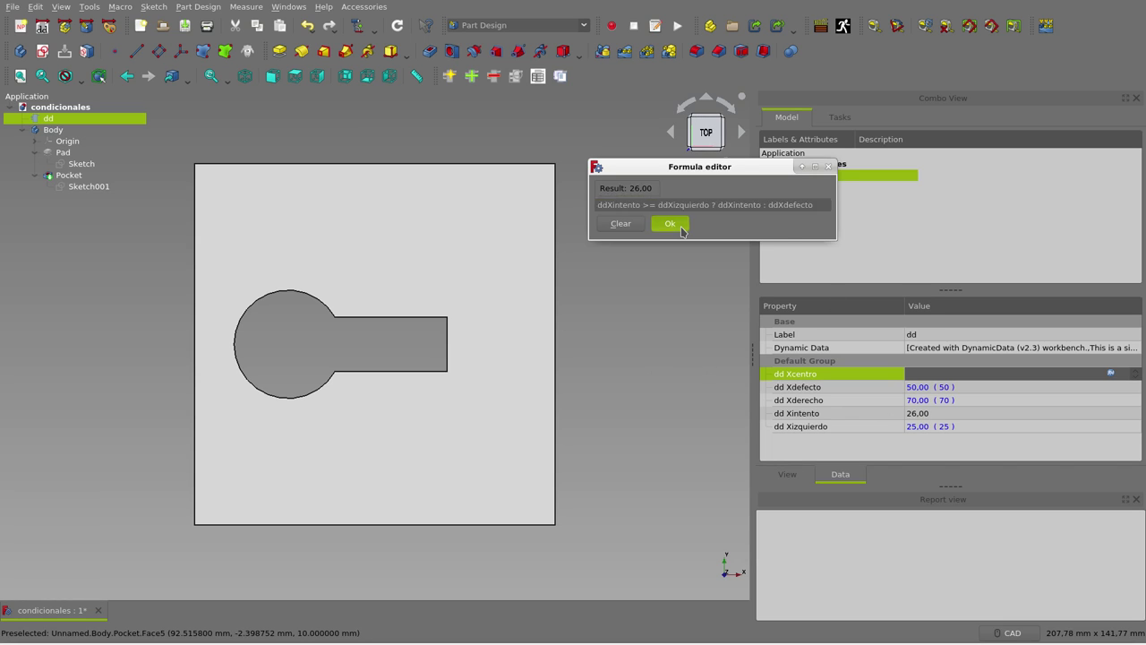
{"action": "left_click", "coordinate": [927, 414]}
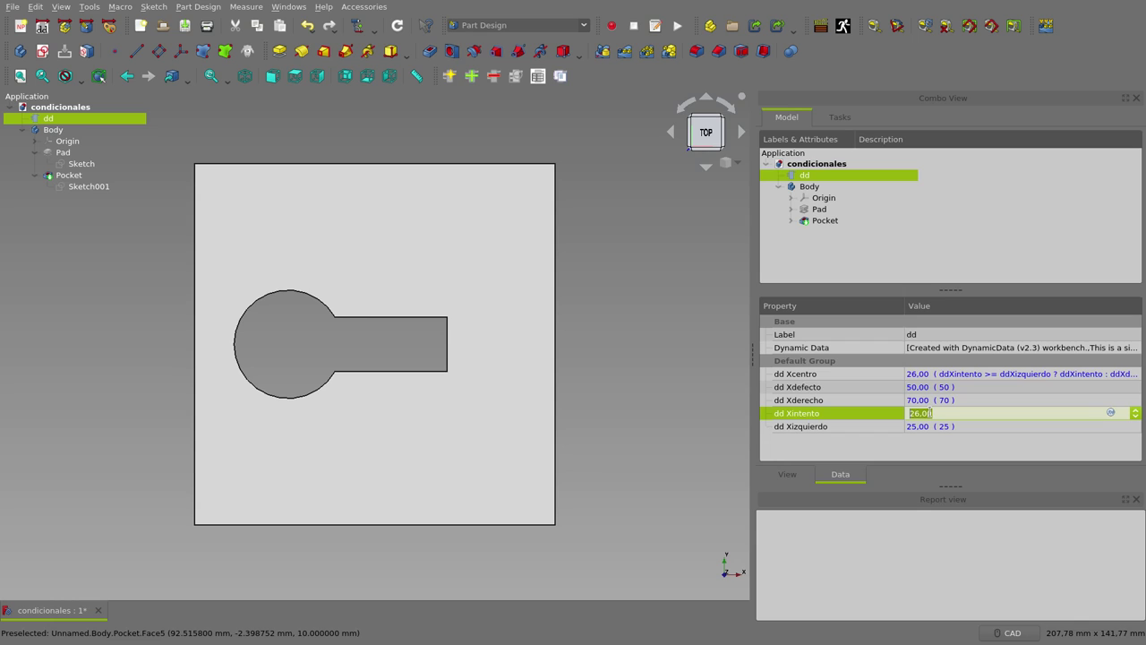
{"action": "type", "text": "24"}
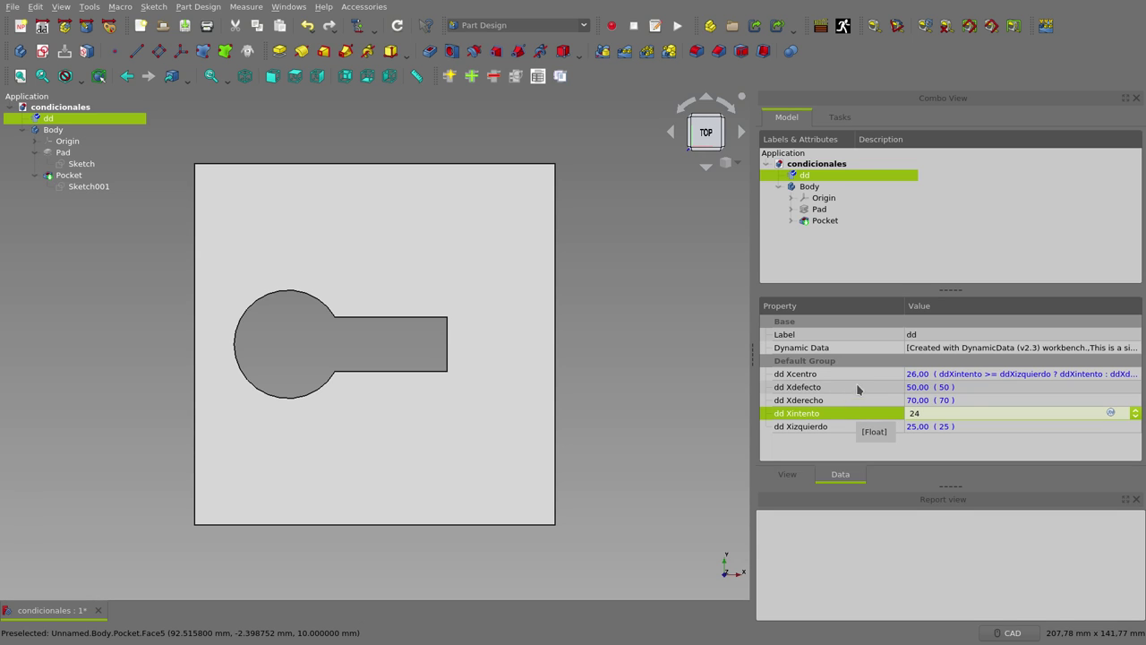
{"action": "key", "text": "Return"}
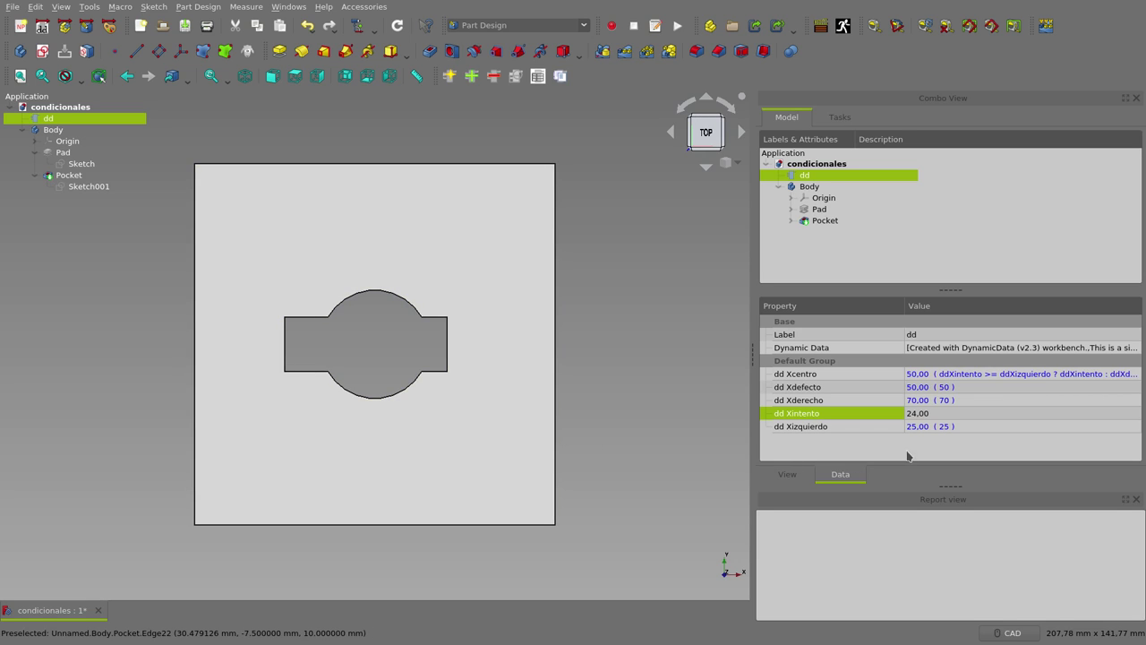
{"action": "left_click", "coordinate": [938, 415]}
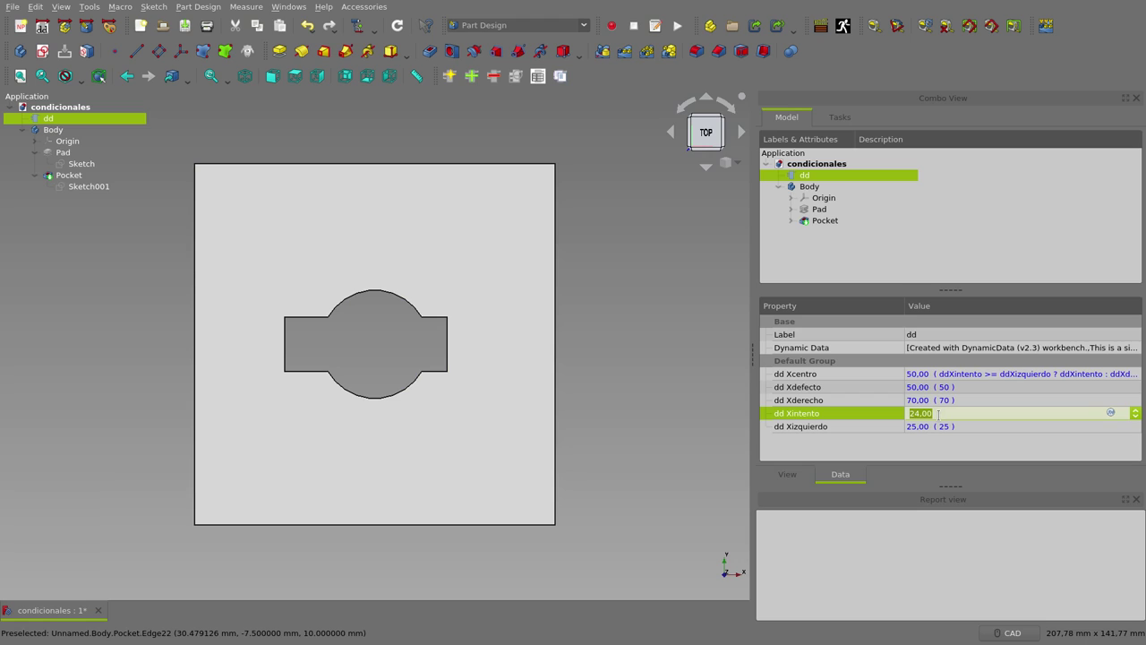
{"action": "type", "text": "70"}
Step: Commit dd Xintento as 70, then change it to 100
{"action": "key", "text": "Return"}
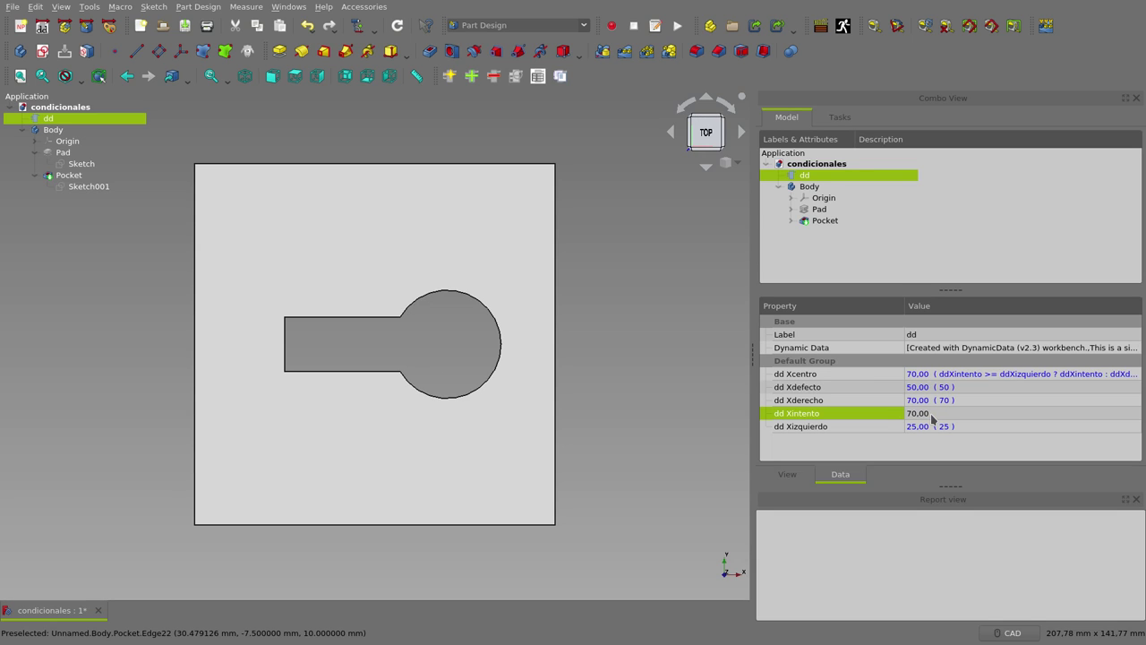
{"action": "left_click", "coordinate": [933, 415]}
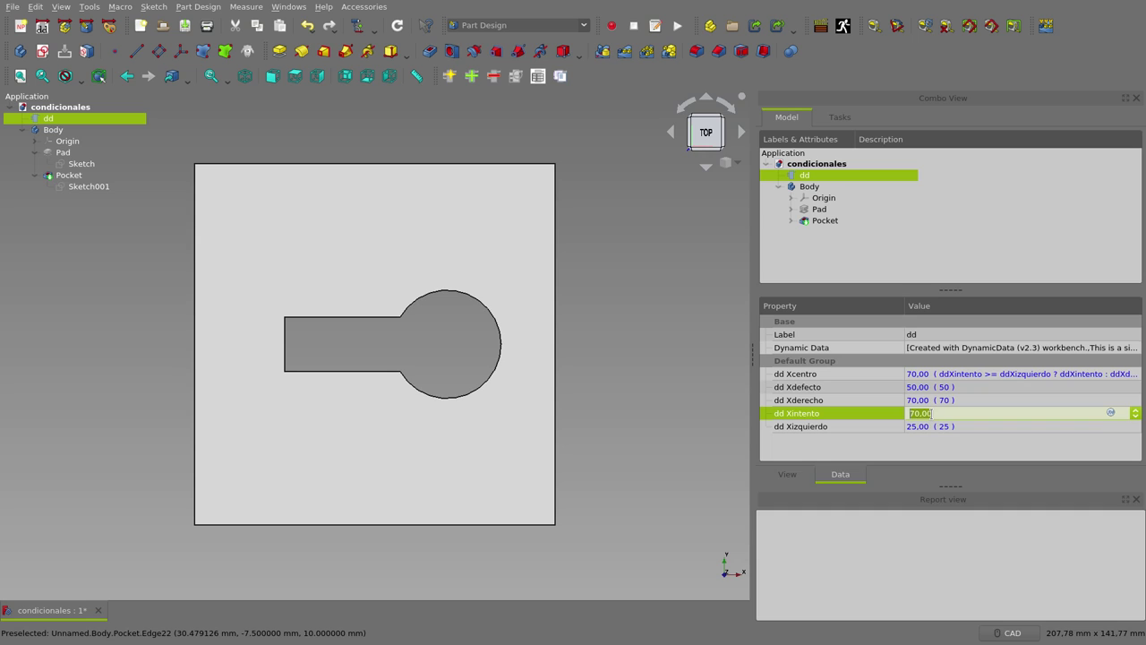
{"action": "type", "text": "100"}
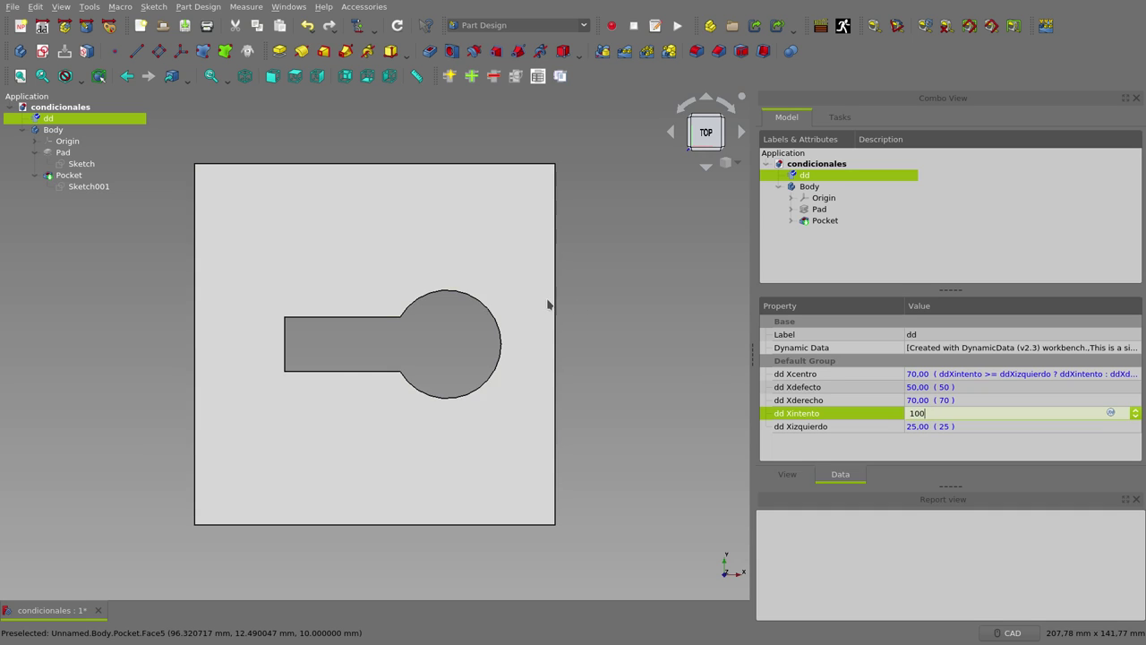
{"action": "key", "text": "Return"}
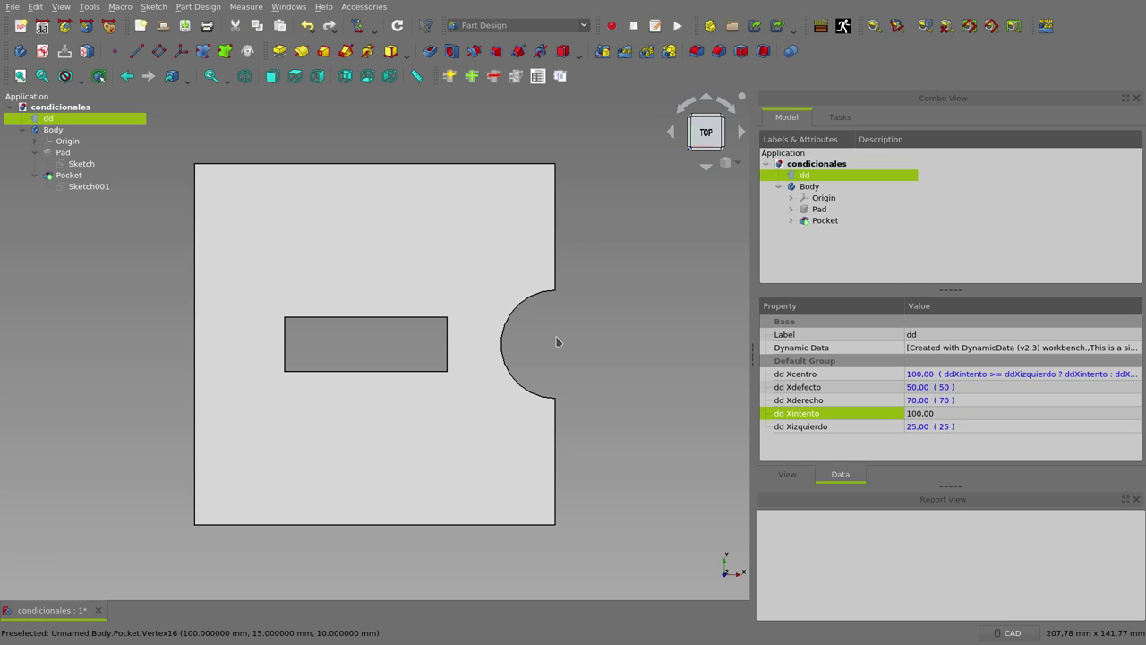
Step: Replace the whole dd Xintento value with 150
{"action": "double_click", "coordinate": [928, 418]}
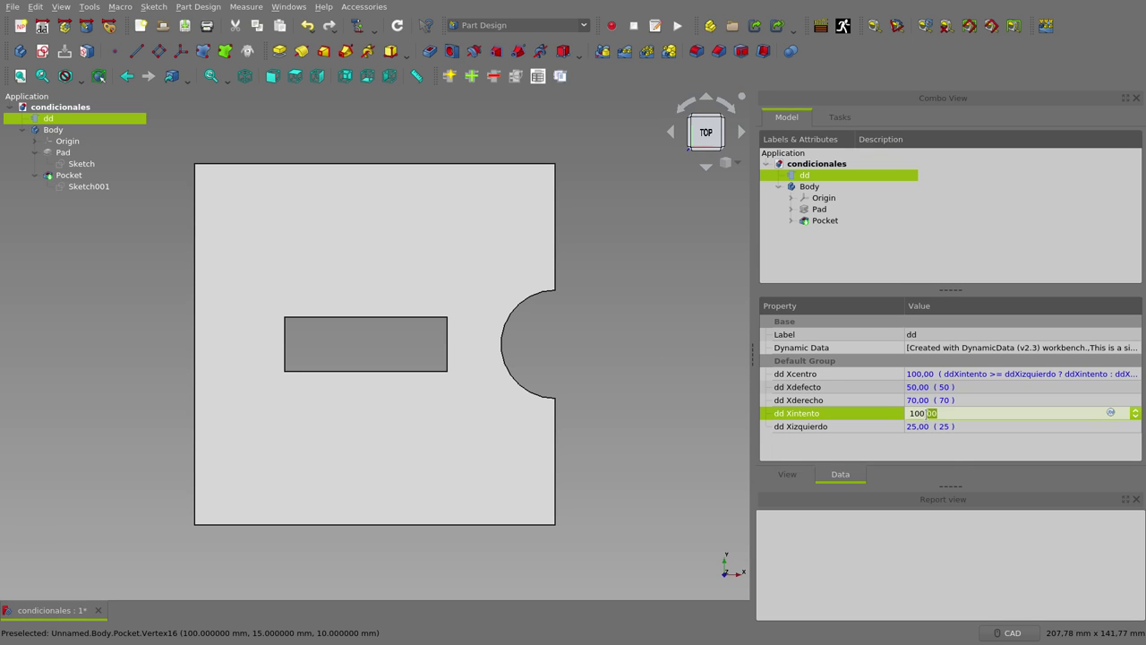
{"action": "key", "text": "ctrl+a"}
{"action": "type", "text": "1"}
{"action": "key", "text": "Return"}
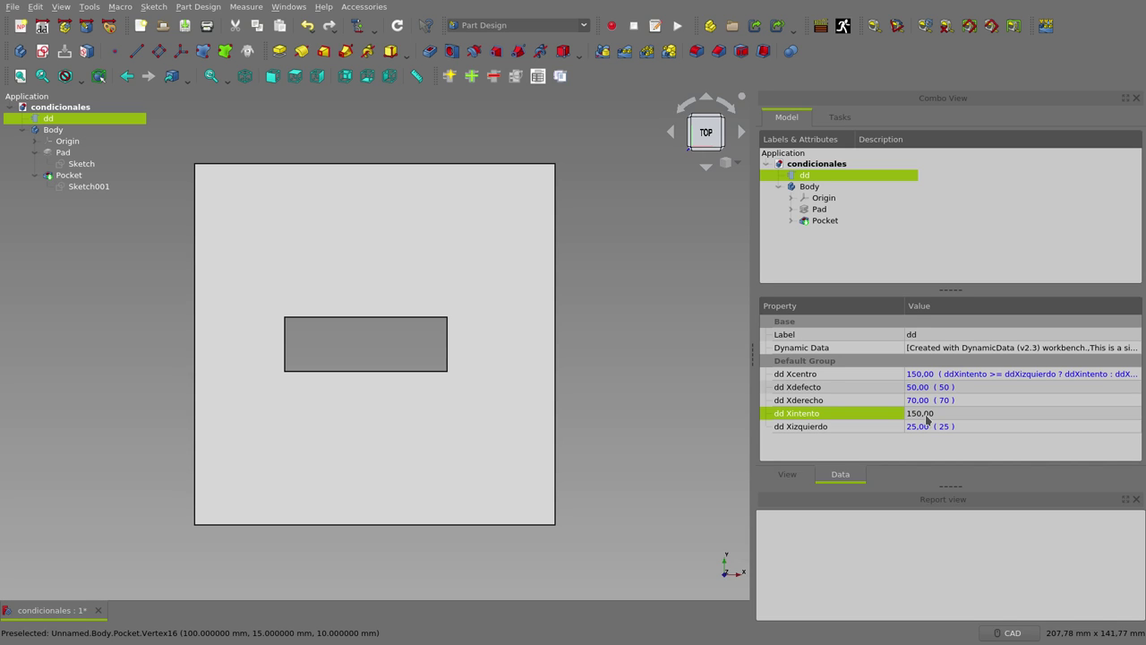
Step: Inspect the Pocket's Sketch001, then set dd Xintento to 60
{"action": "left_click", "coordinate": [792, 220]}
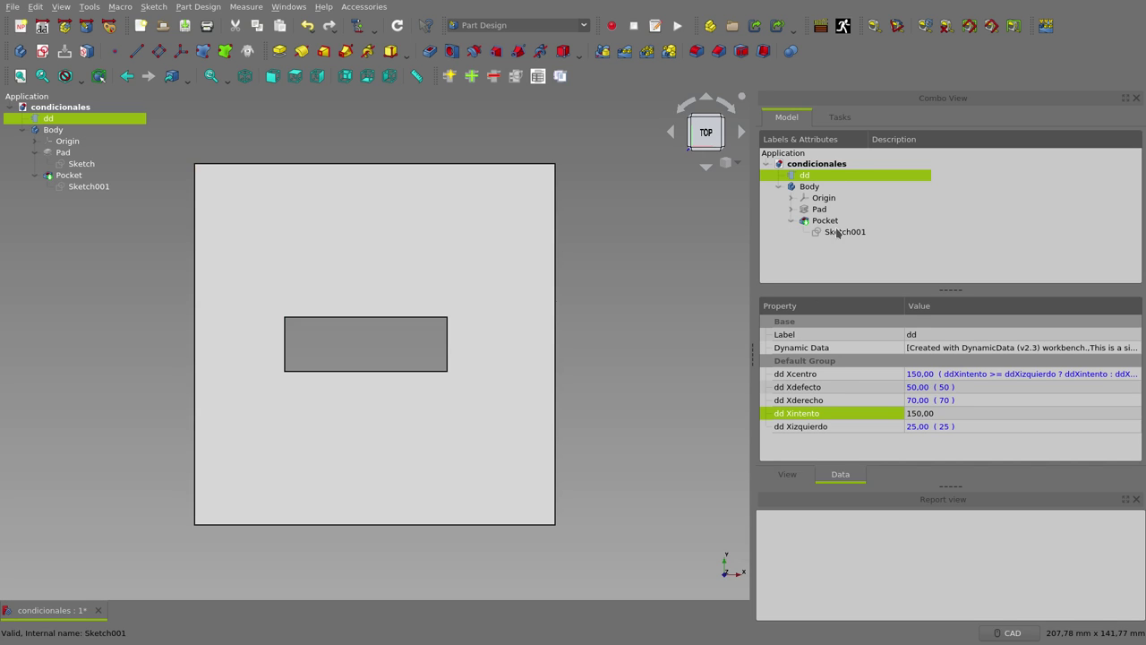
{"action": "left_click", "coordinate": [837, 232]}
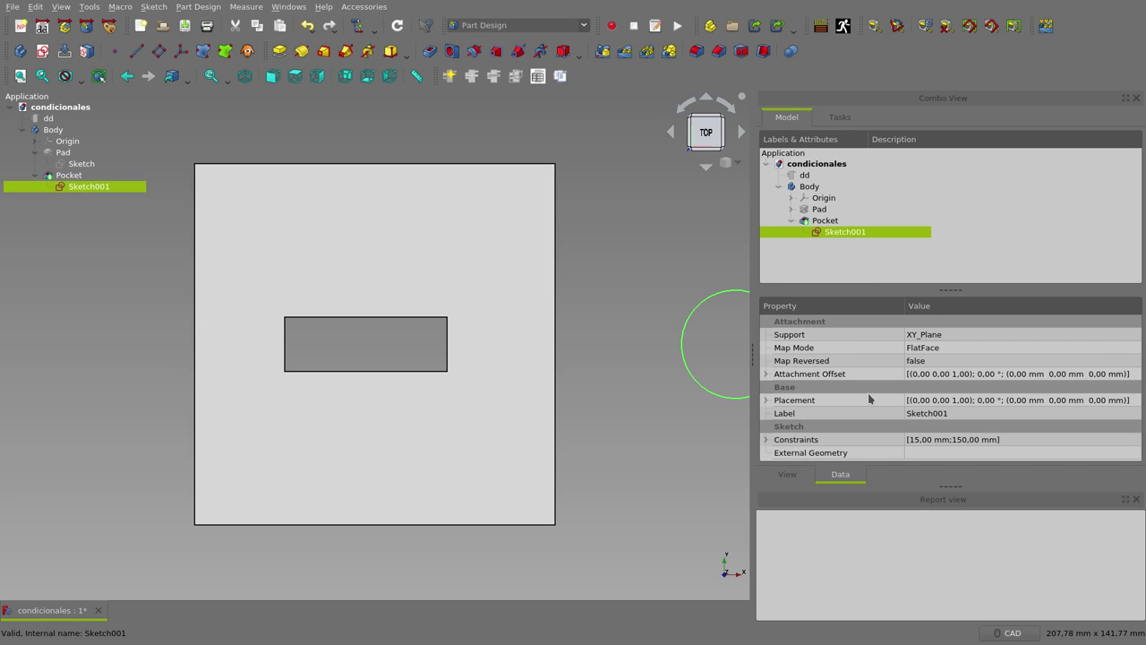
{"action": "left_click", "coordinate": [804, 175]}
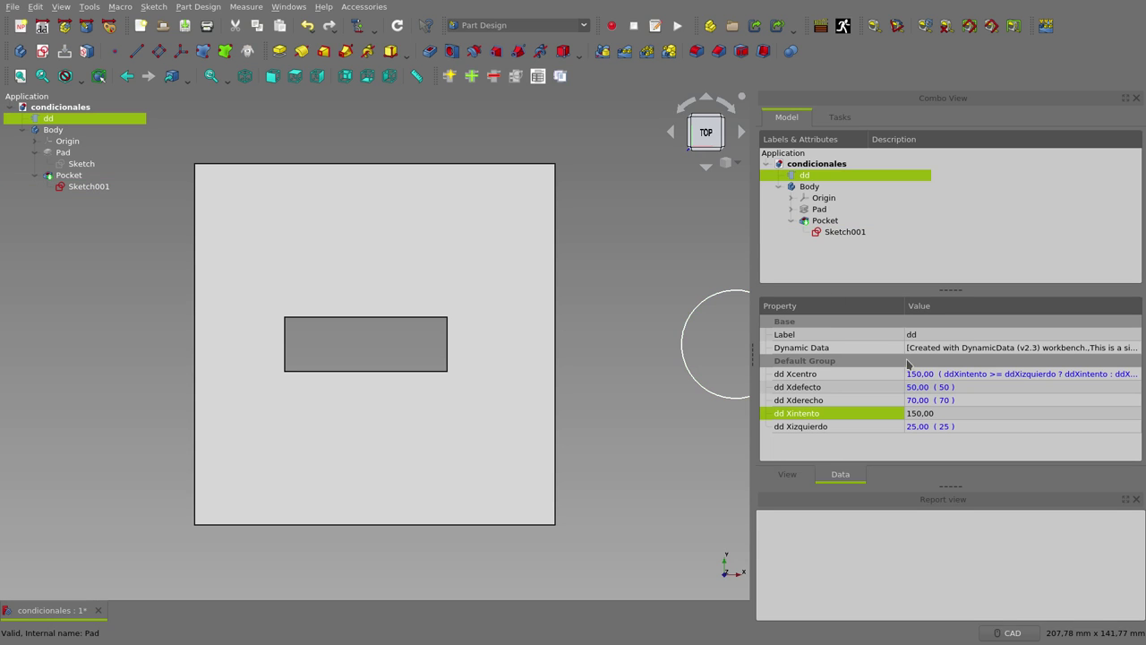
{"action": "left_click", "coordinate": [929, 413]}
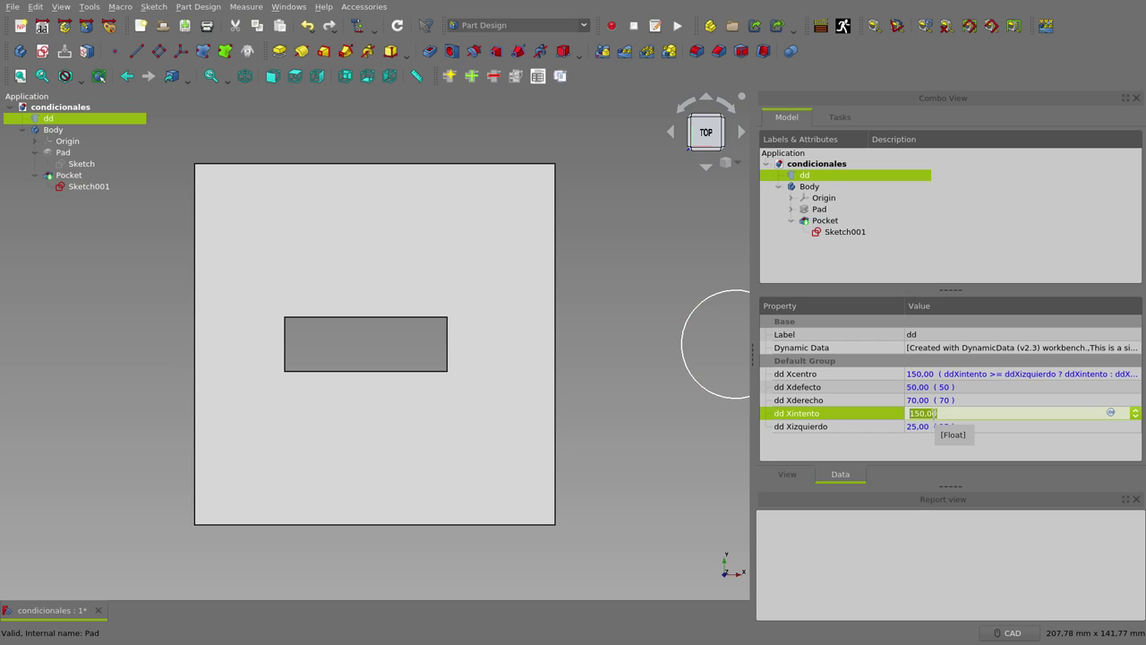
{"action": "type", "text": "60"}
{"action": "key", "text": "Return"}
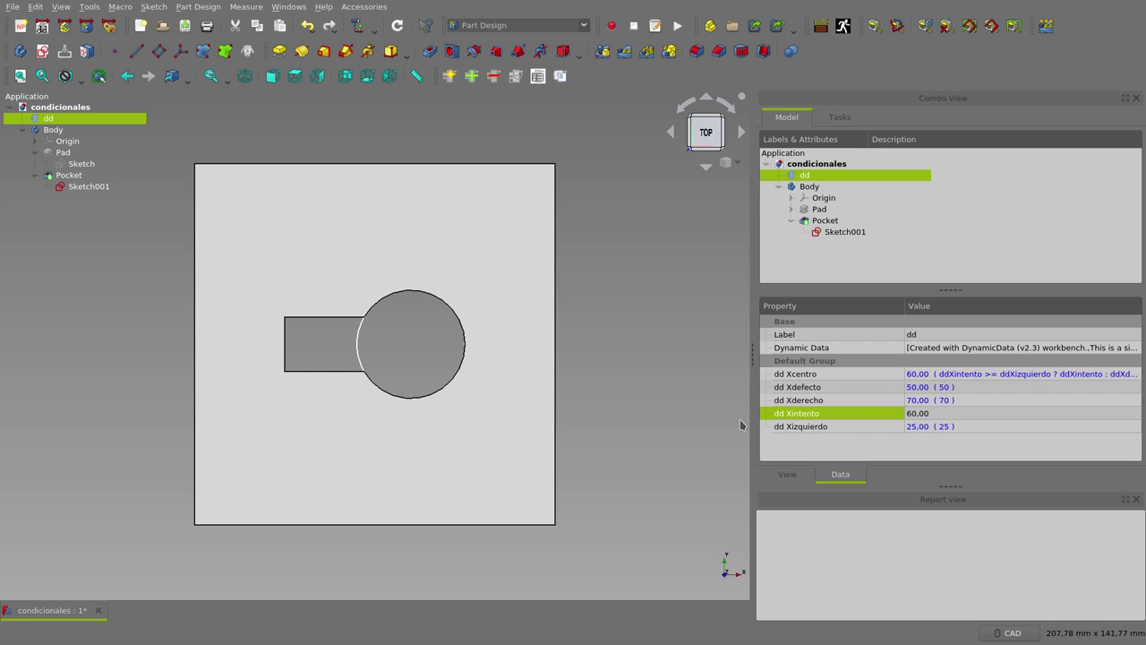
{"action": "left_click", "coordinate": [918, 375]}
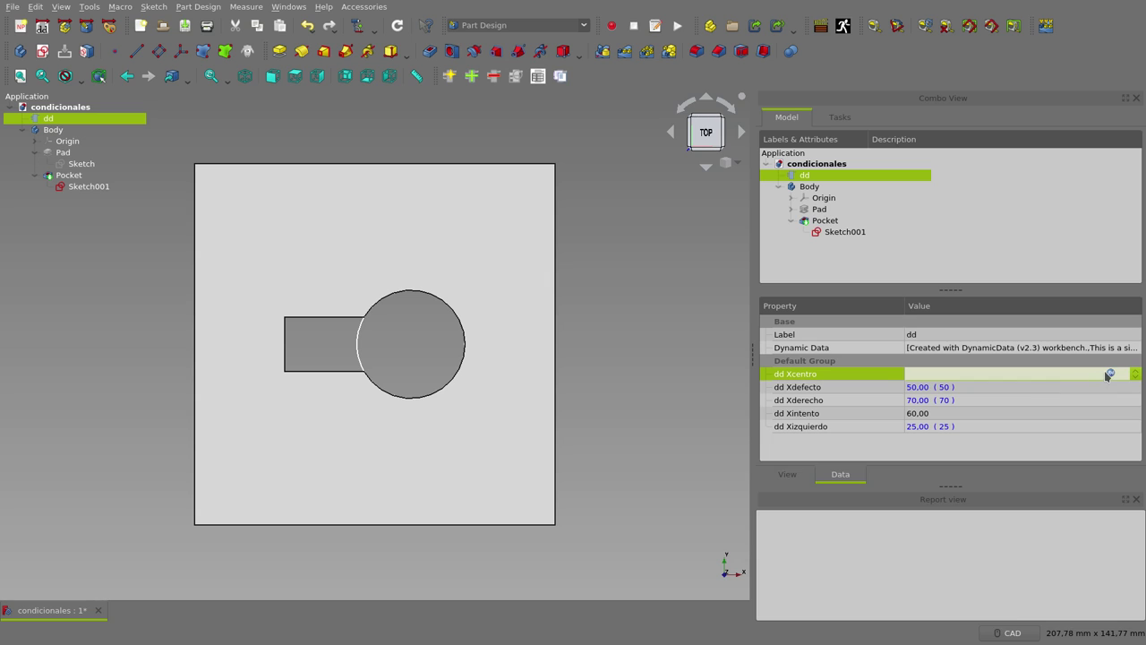
{"action": "left_click", "coordinate": [1111, 373]}
{"action": "left_click_drag", "start_coordinate": [1050, 341], "coordinate": [707, 305]}
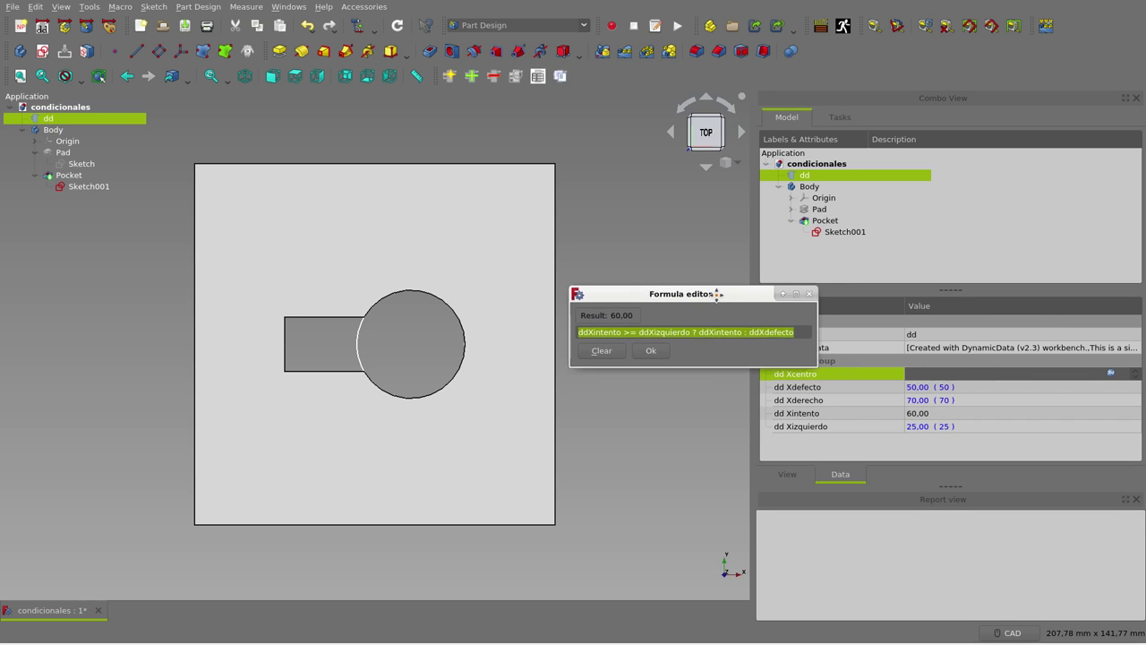
{"action": "left_click", "coordinate": [708, 336]}
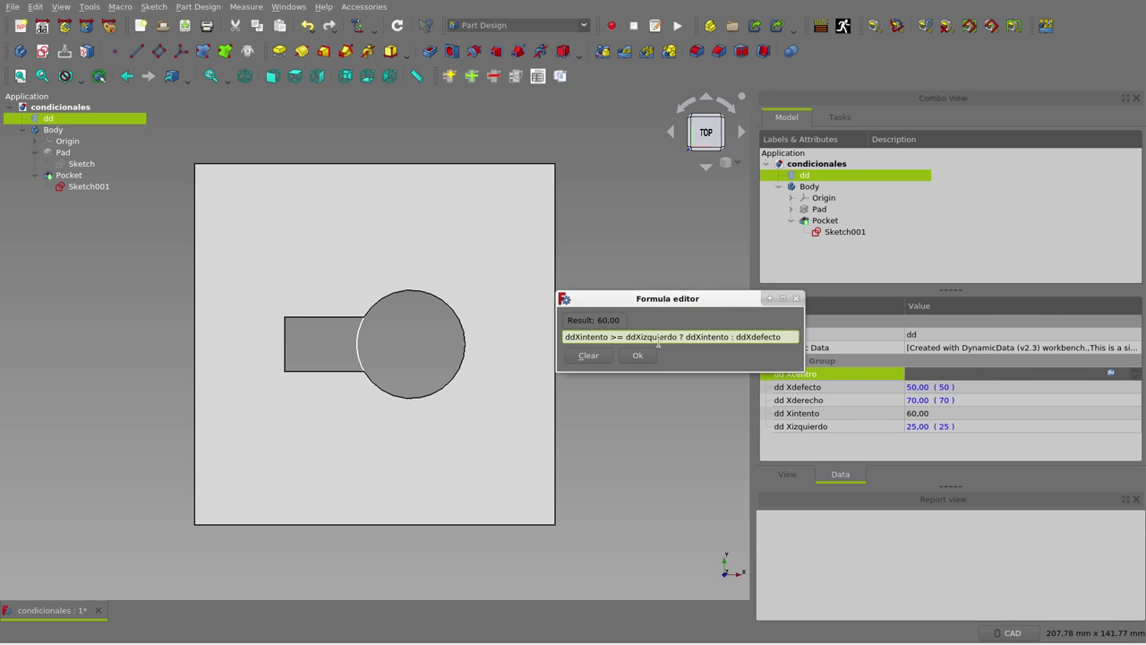
{"action": "left_click_drag", "start_coordinate": [682, 337], "coordinate": [560, 337]}
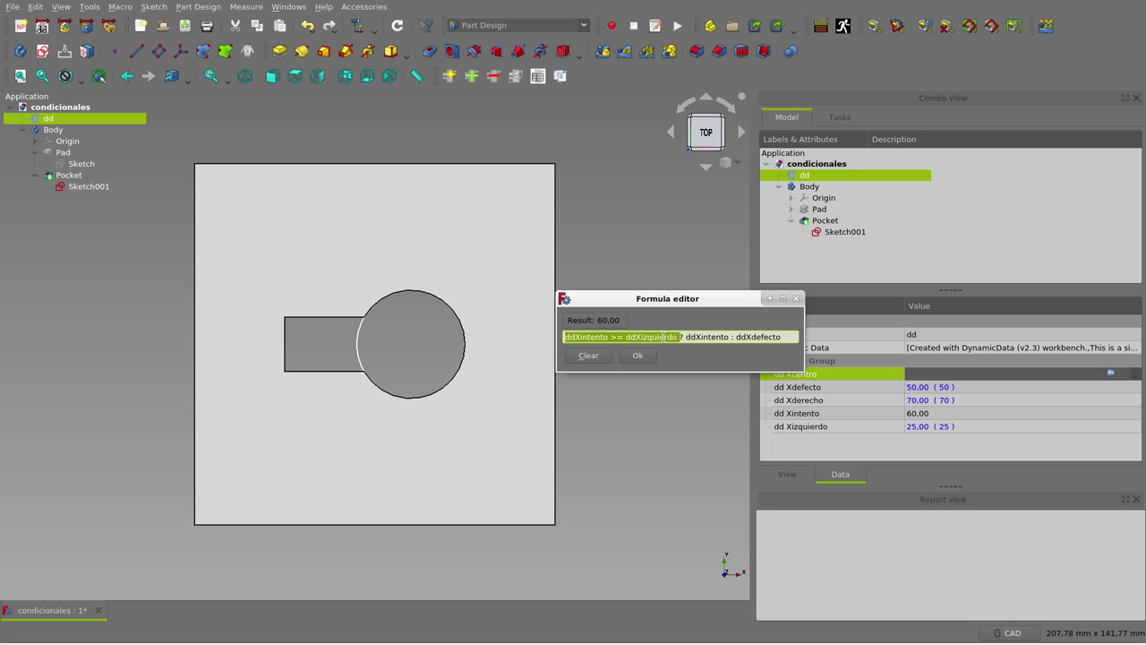
{"action": "left_click", "coordinate": [664, 337]}
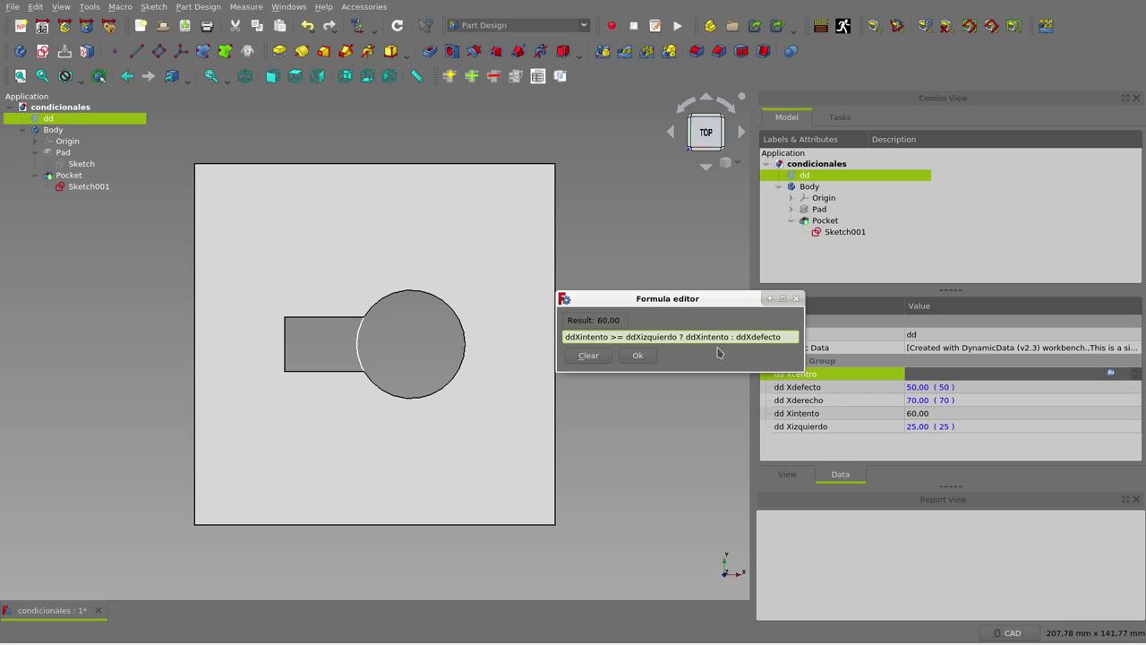
{"action": "left_click_drag", "start_coordinate": [716, 300], "coordinate": [894, 271]}
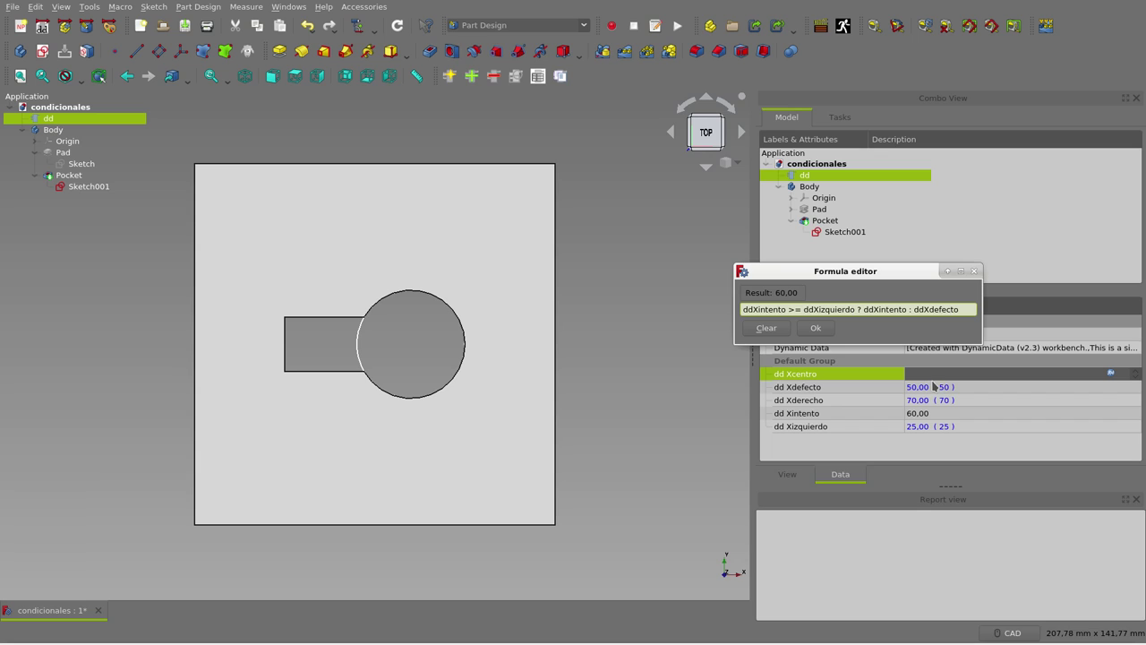
{"action": "left_click", "coordinate": [830, 328]}
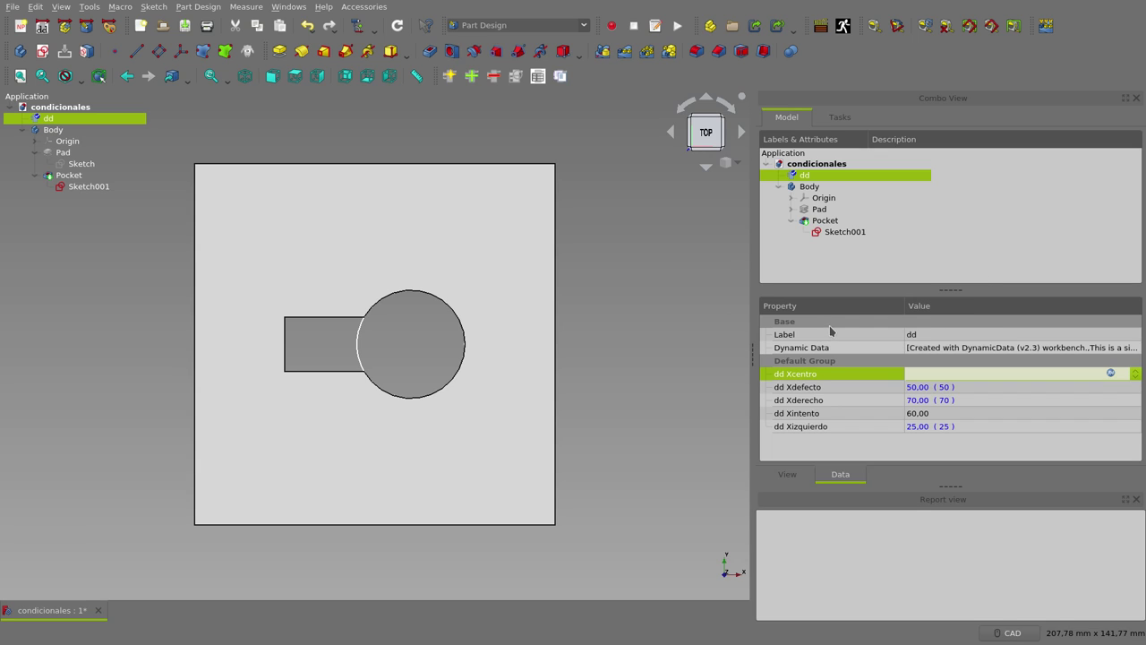
Step: Finish the Xcentro edit and display Sketch001's properties, showing its 15 mm and 60 mm constraints
{"action": "left_click", "coordinate": [936, 388]}
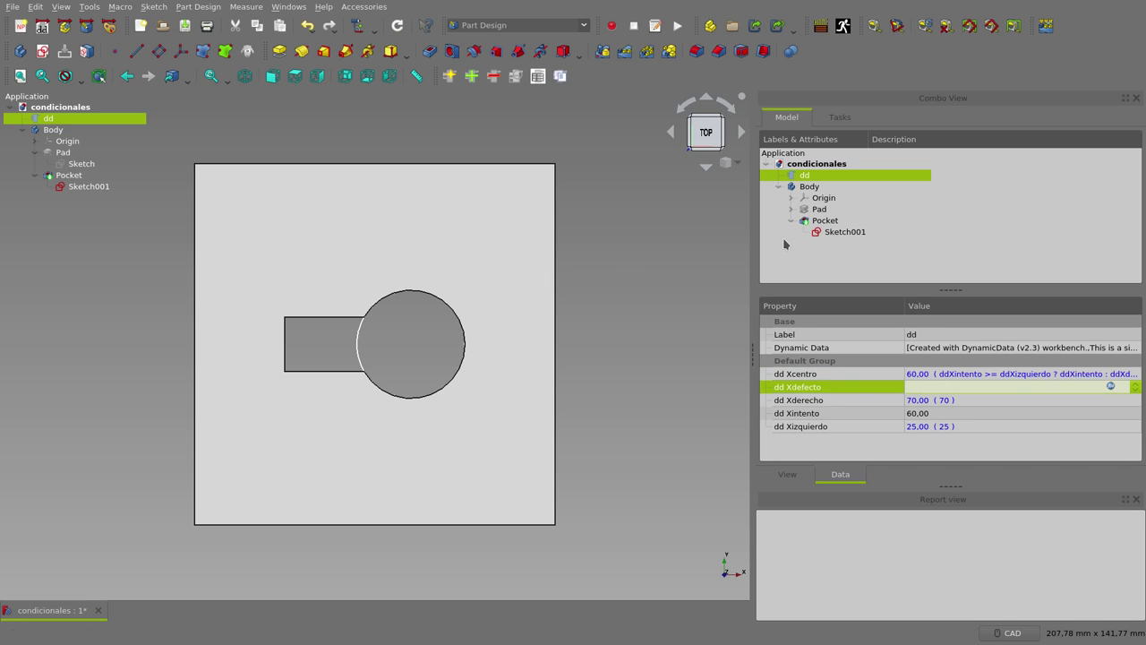
{"action": "left_click", "coordinate": [841, 232]}
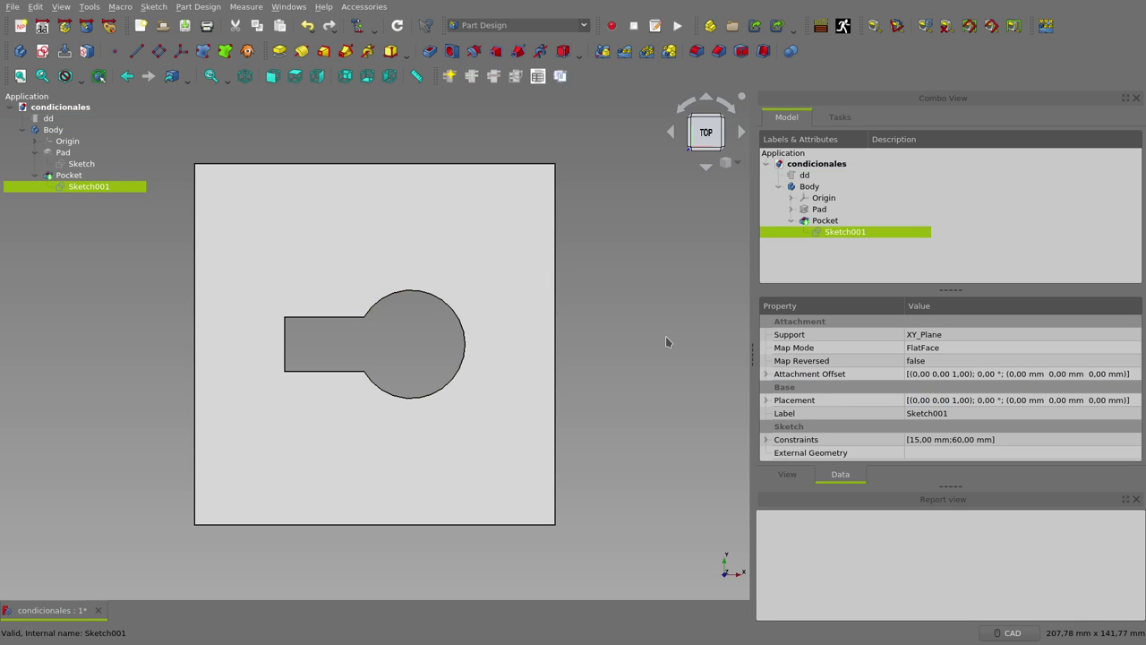